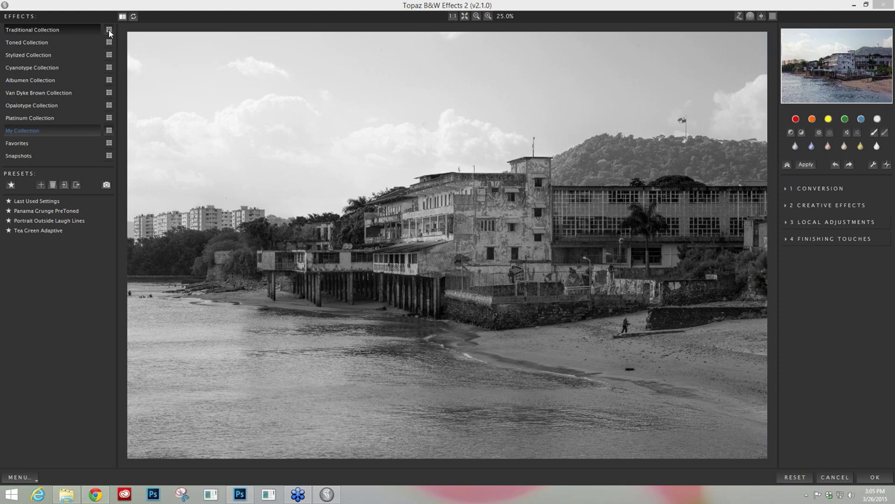
- Apply the Cool Tone I preset from the Traditional Collection thumbnail grid
left_click(109, 31)
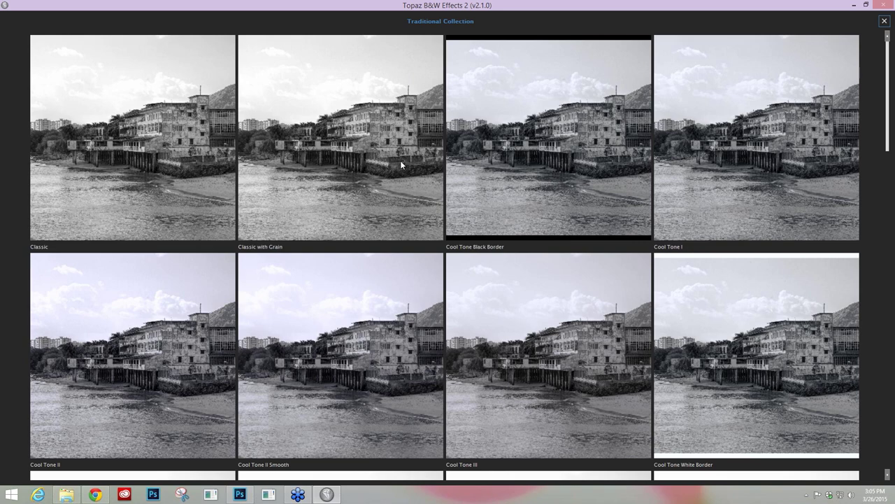
scroll(401, 159, "down", 1)
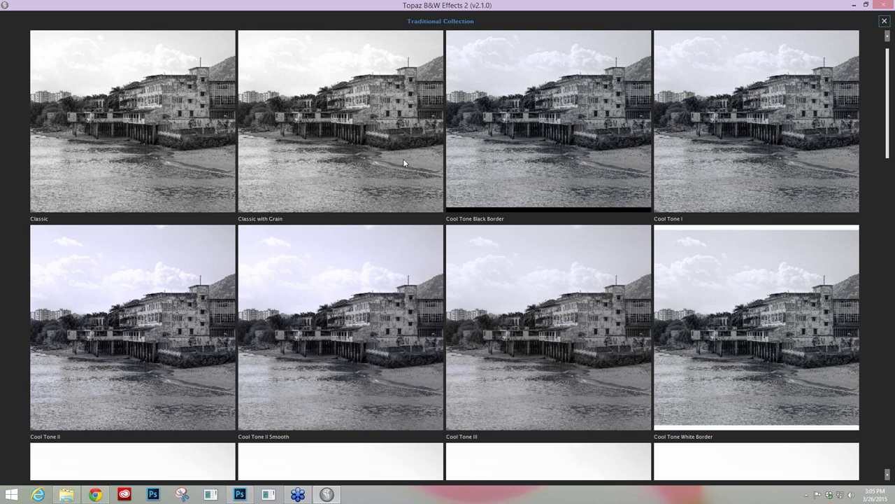
left_click(239, 322)
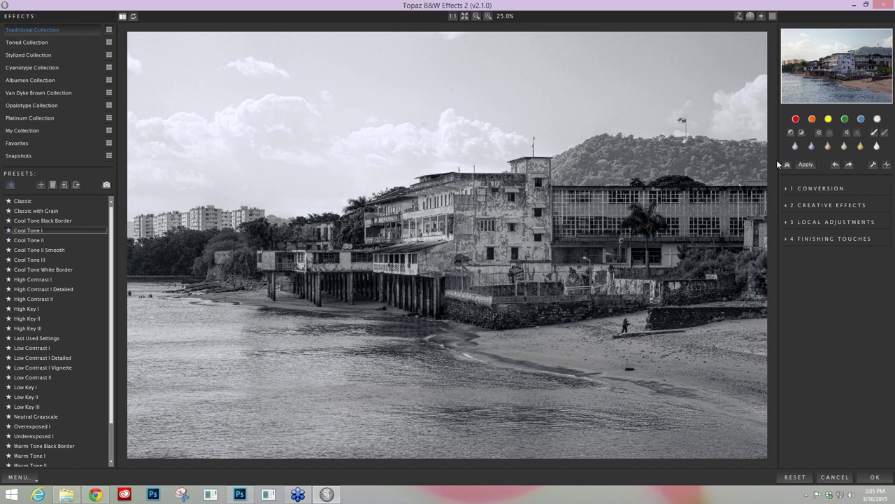
- Expand Finishing Touches and toggle the Silver and Paper Tone effect alongside Film Grain
left_click(820, 239)
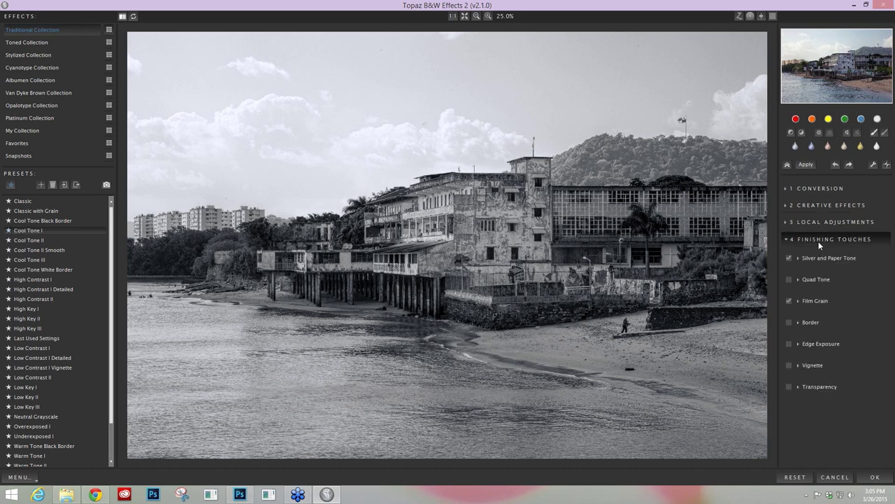
left_click(789, 258)
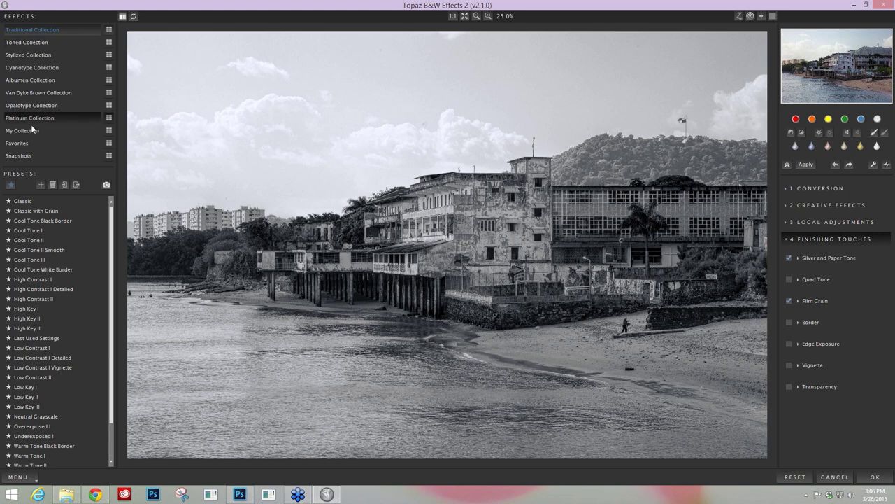
- Keep Cerulean Cambridge Dynamic from the Cyanotype Collection grid, then move to the Toned Collection
left_click(61, 68)
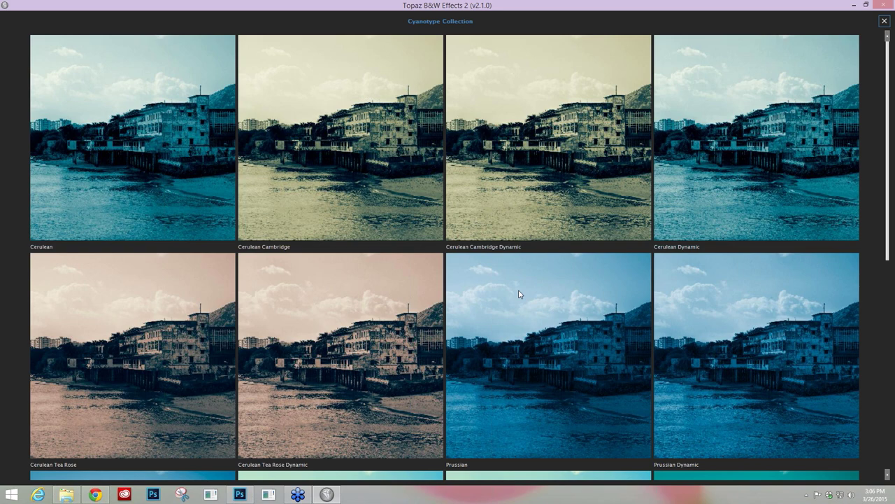
scroll(518, 293, "down", 5)
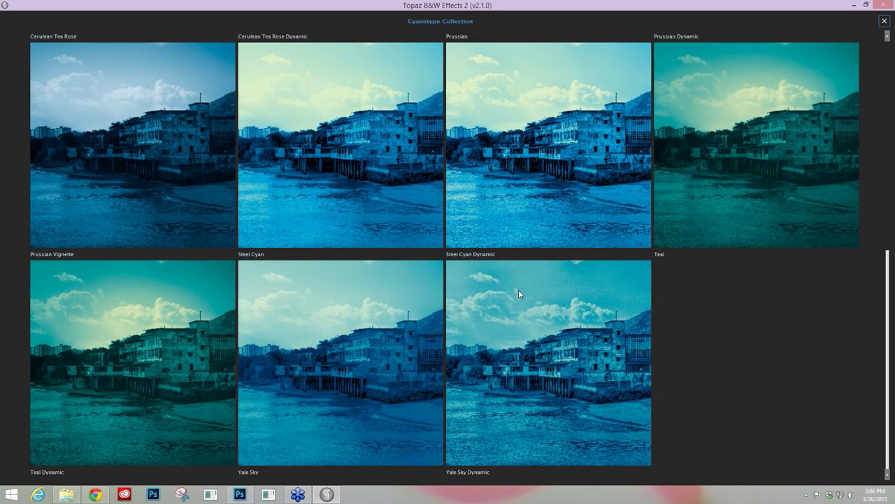
scroll(471, 287, "up", 5)
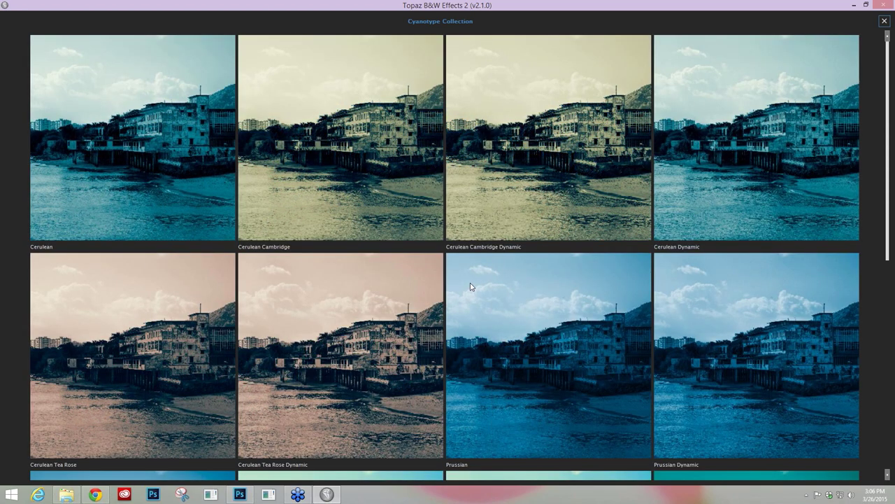
key("Escape")
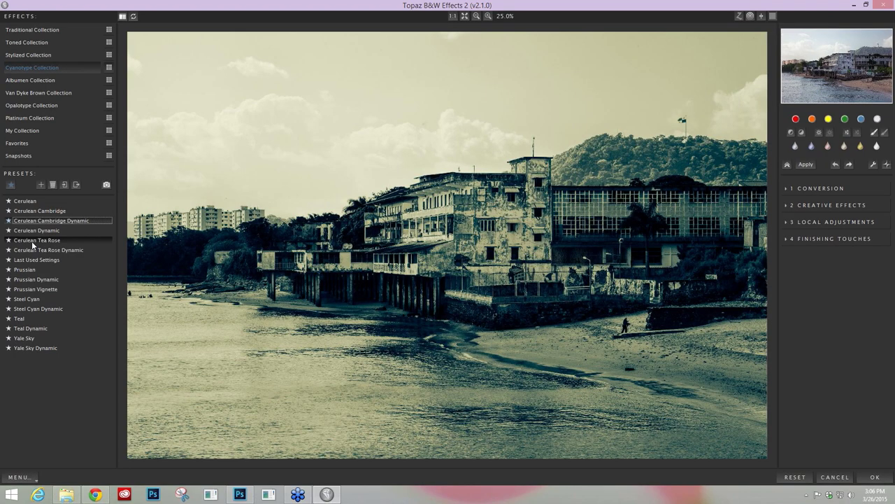
left_click(35, 41)
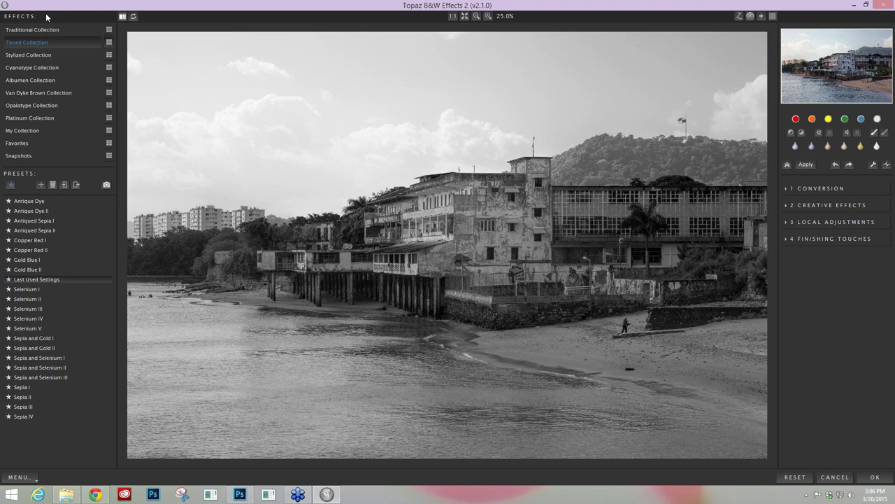
- Apply Sepia III from the Toned Collection thumbnail grid for a warm brown photo
left_click(109, 43)
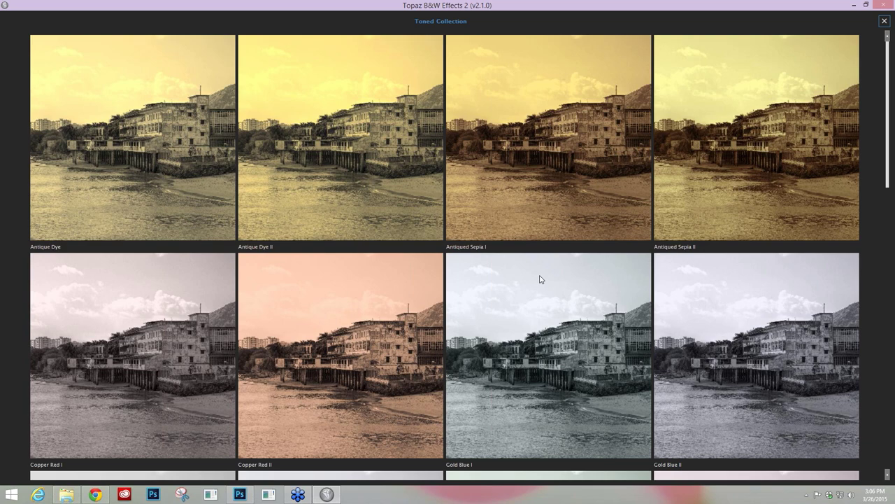
scroll(553, 283, "down", 1)
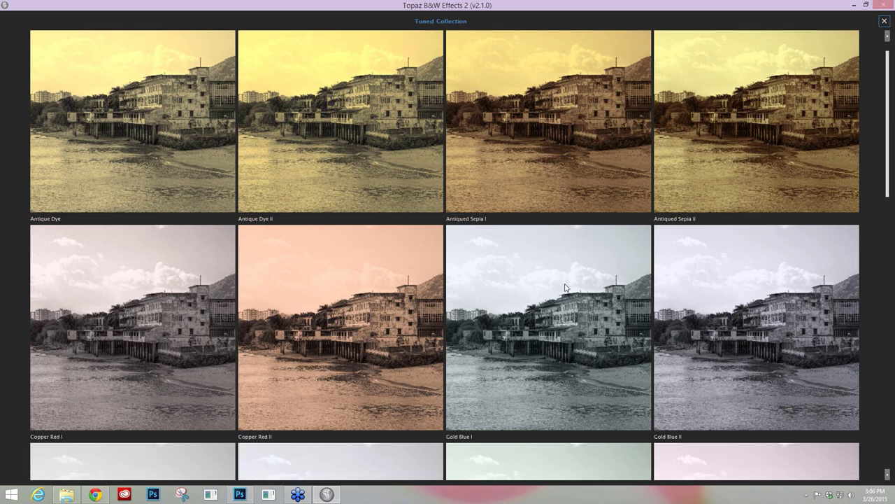
scroll(565, 287, "down", 10)
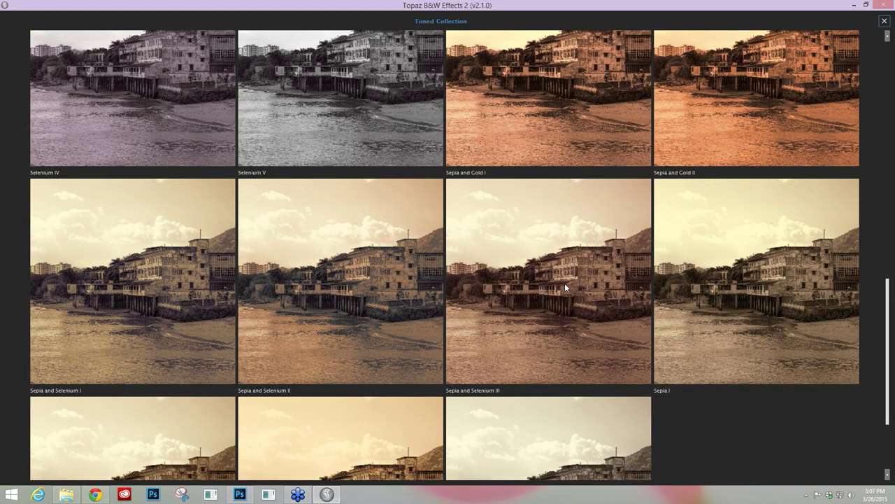
scroll(553, 289, "up", 2)
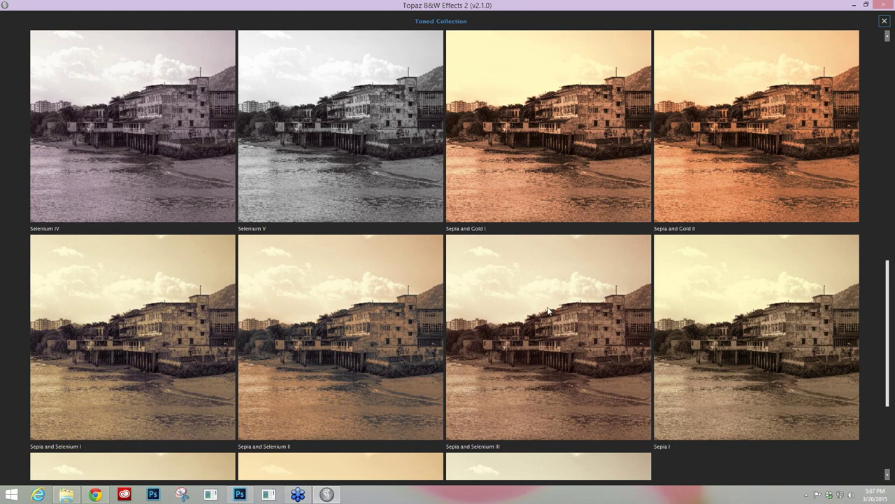
scroll(348, 356, "down", 3)
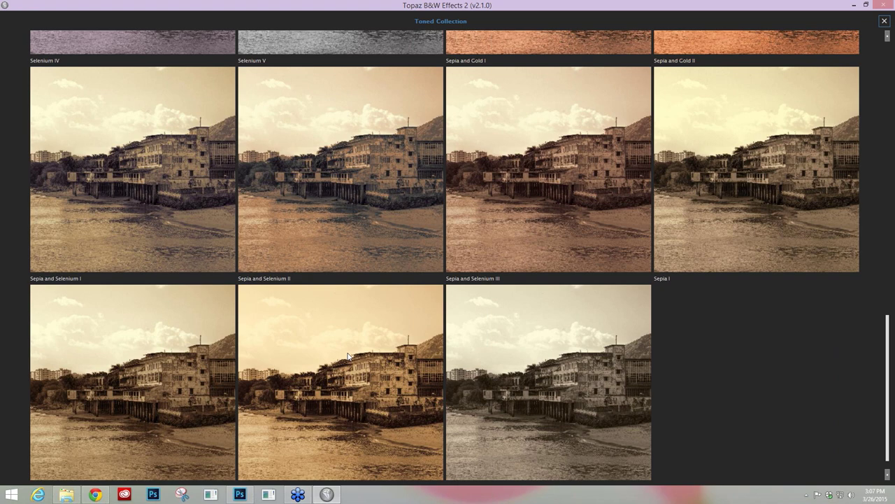
left_click(347, 357)
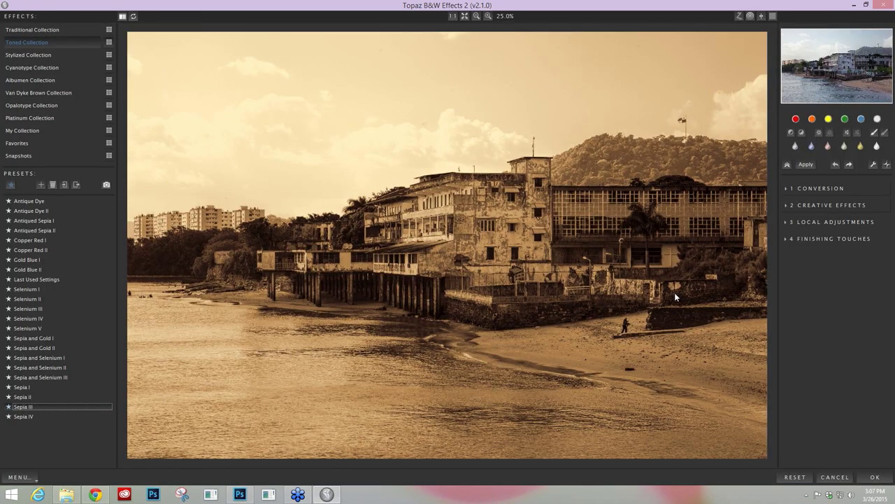
- Lower the Quad Tone Color 3 Region to 117.5, then move to My Collection presets
left_click(832, 238)
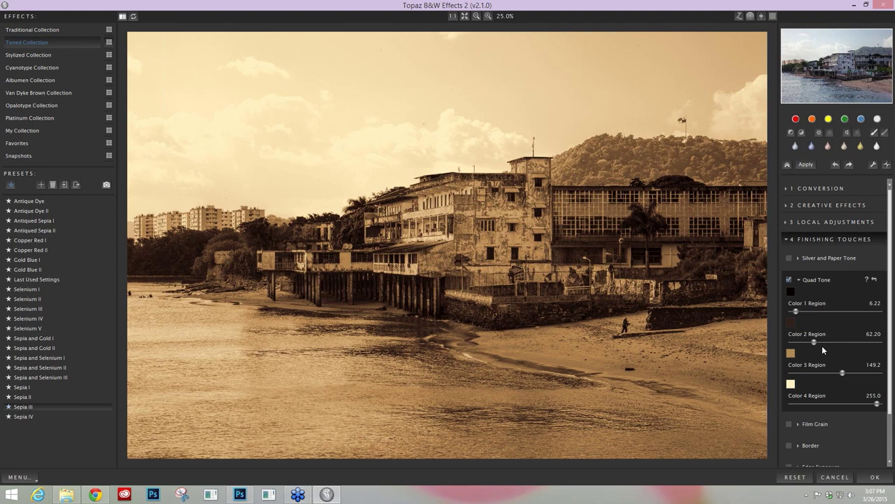
left_click_drag(842, 372, 836, 372)
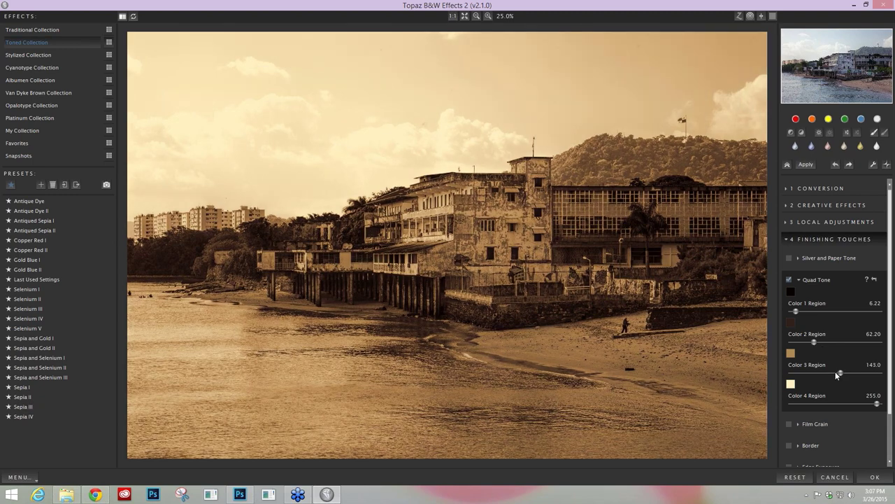
left_click_drag(835, 371, 828, 373)
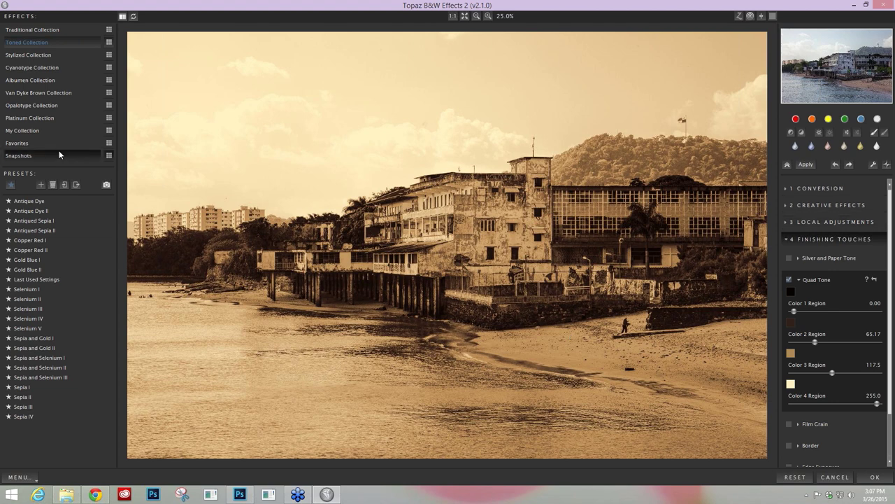
left_click(24, 131)
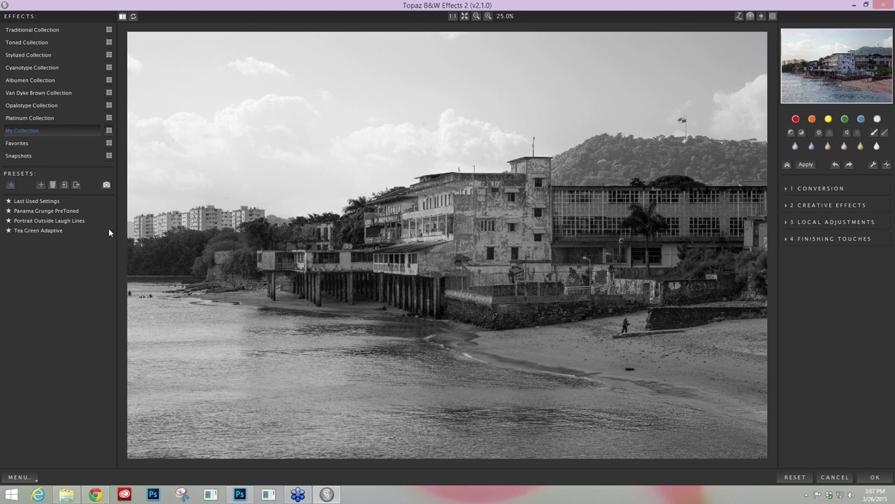
- Apply Panama Grunge PreToned from My Collection and expand Finishing Touches
left_click(46, 211)
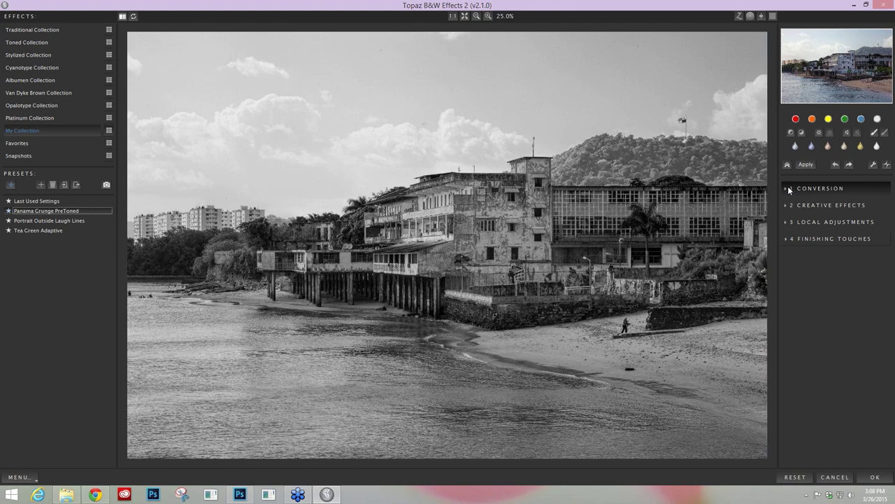
left_click(809, 238)
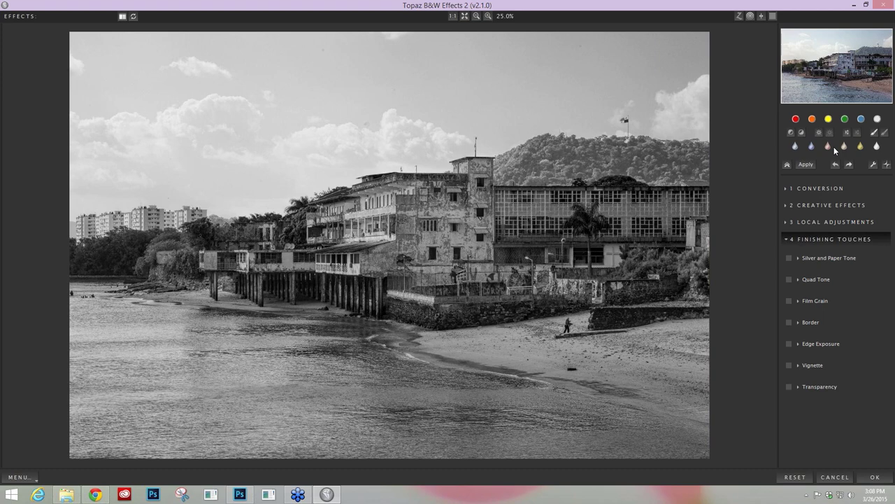
- Enable Silver and Paper Tone and try its preset tints, from pinkish and warm to sepia
left_click(796, 147)
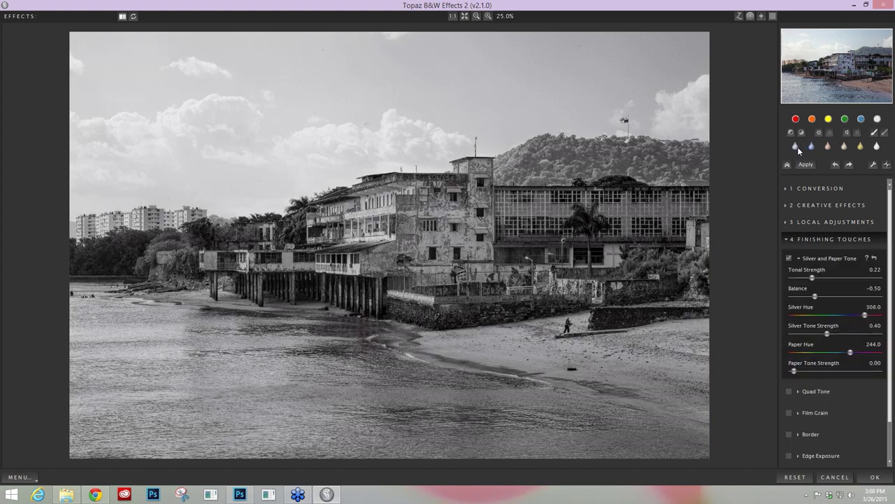
left_click(812, 147)
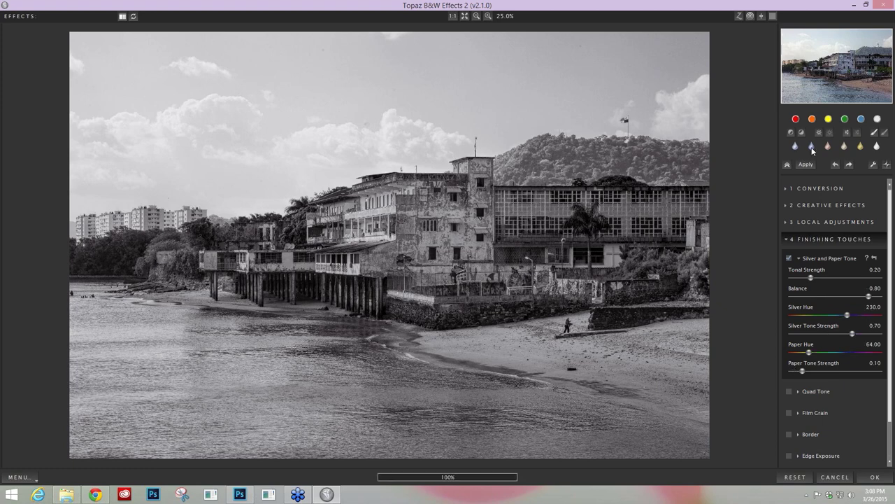
left_click(828, 146)
left_click(845, 147)
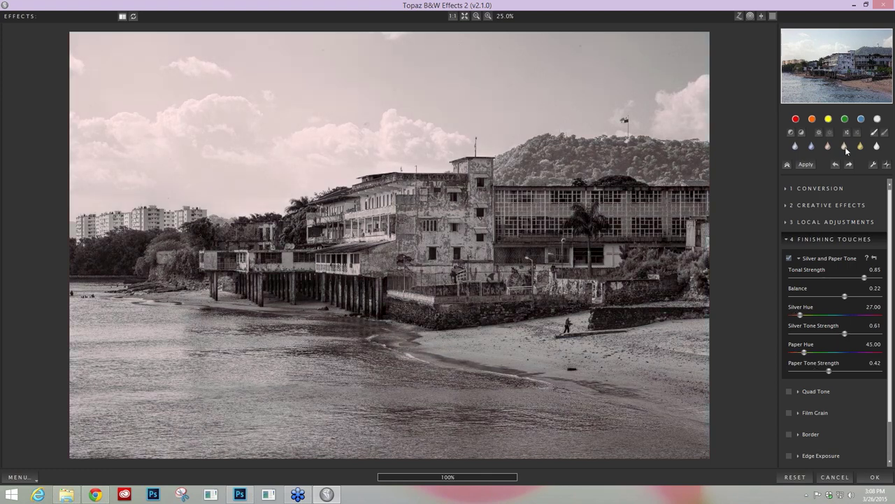
left_click(878, 147)
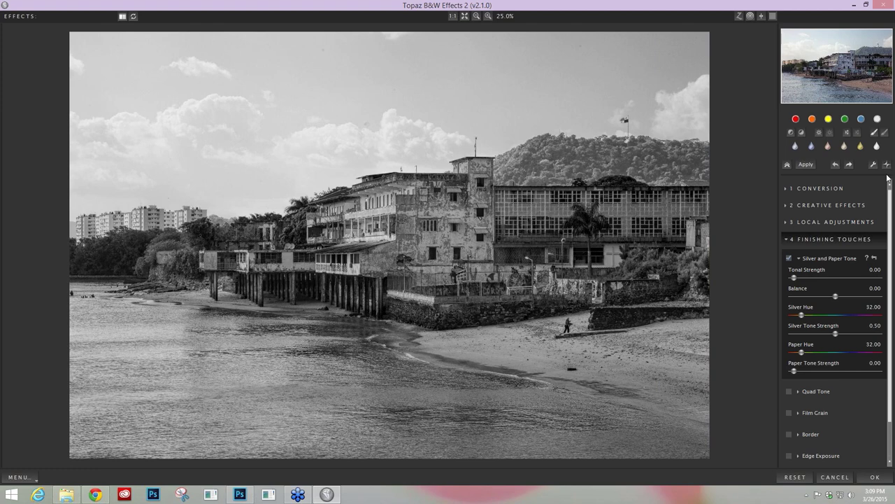
- Set Tonal Strength to 0.40, Silver Tone Strength to 0.79 and Silver Hue to 240
left_click(875, 259)
left_click_drag(820, 278, 805, 278)
left_click_drag(819, 277, 827, 278)
left_click(861, 334)
left_click(849, 316)
- Lower Silver Tone Strength to 0.46, set Balance to -0.74 and Tonal Strength to 0.23
left_click(833, 333)
left_click_drag(835, 297, 815, 299)
left_click_drag(815, 299, 802, 298)
left_click_drag(809, 299, 834, 301)
left_click_drag(834, 302, 860, 309)
left_click(805, 296)
left_click_drag(805, 297, 804, 296)
left_click(814, 279)
- Switch Silver and Paper Tone off and expand the Quad Tone colour settings
left_click(790, 258)
left_click(790, 258)
left_click(798, 258)
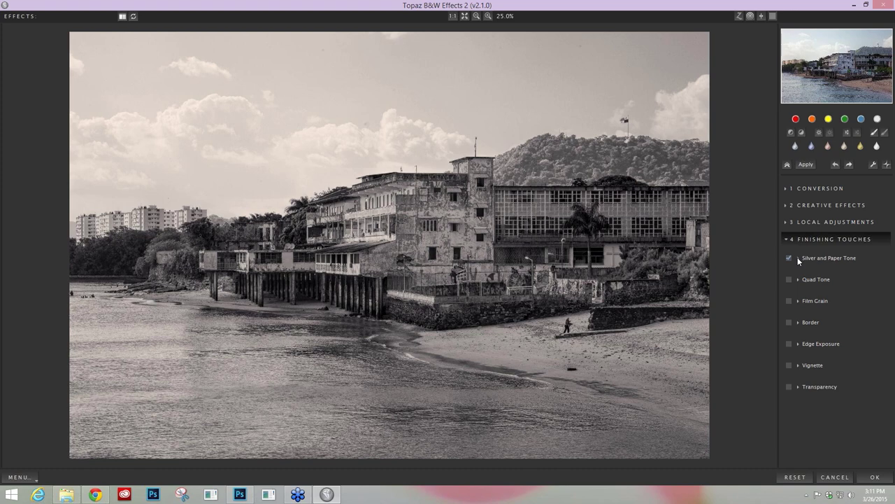
left_click(798, 257)
left_click(797, 279)
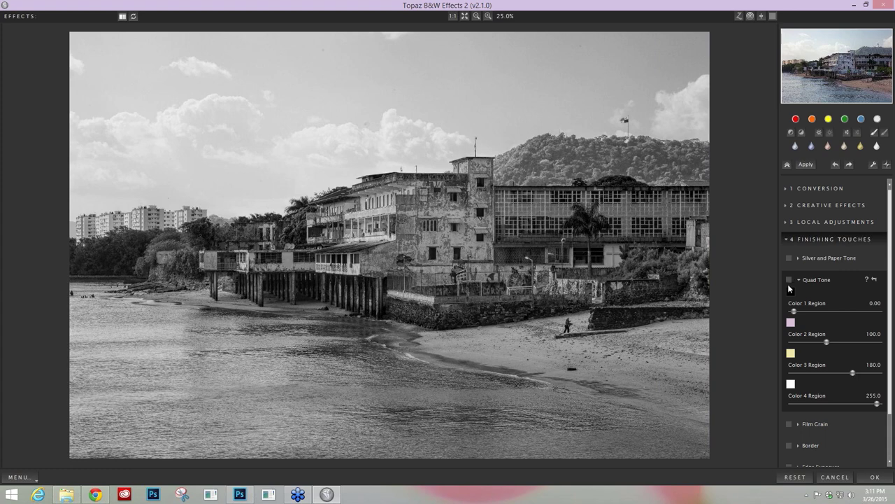
- Enable Quad Tone, tinting shadows pink-violet and highlights pale yellow
left_click(789, 280)
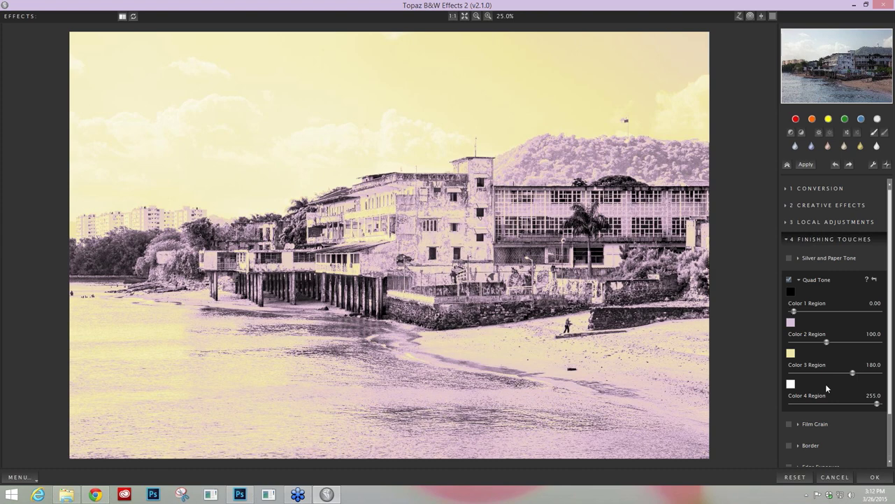
- Make Quad Tone Color 1 a near-black magenta-purple with Val raised to about 12
left_click(790, 292)
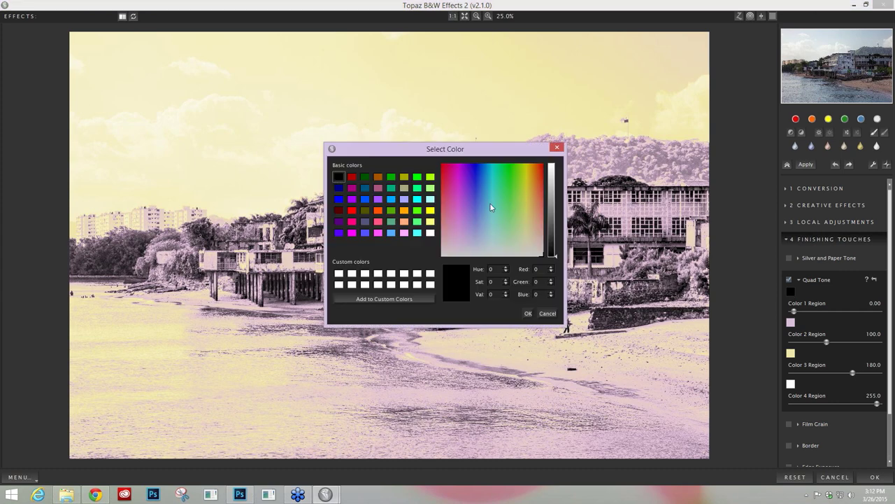
left_click(459, 164)
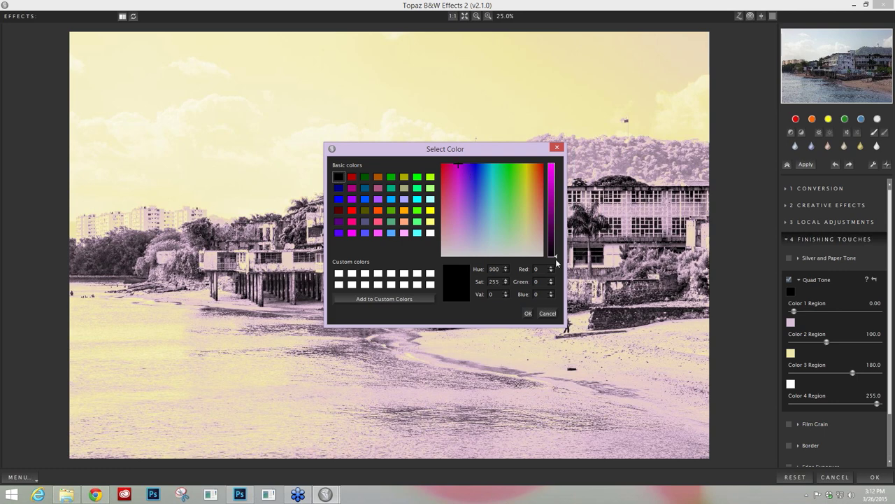
left_click_drag(556, 262, 557, 257)
left_click_drag(558, 256, 558, 253)
left_click(539, 315)
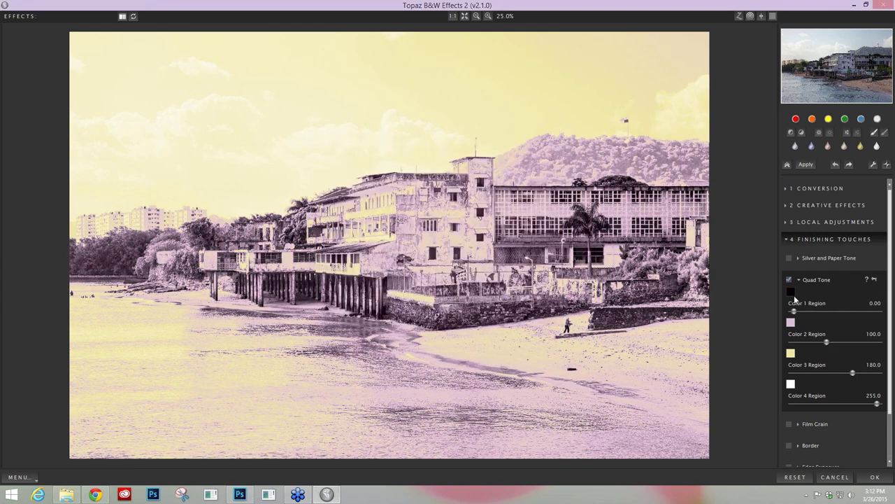
- Desaturate Quad Tone Color 2 from pink to a dark grey, Val around 65
left_click(791, 321)
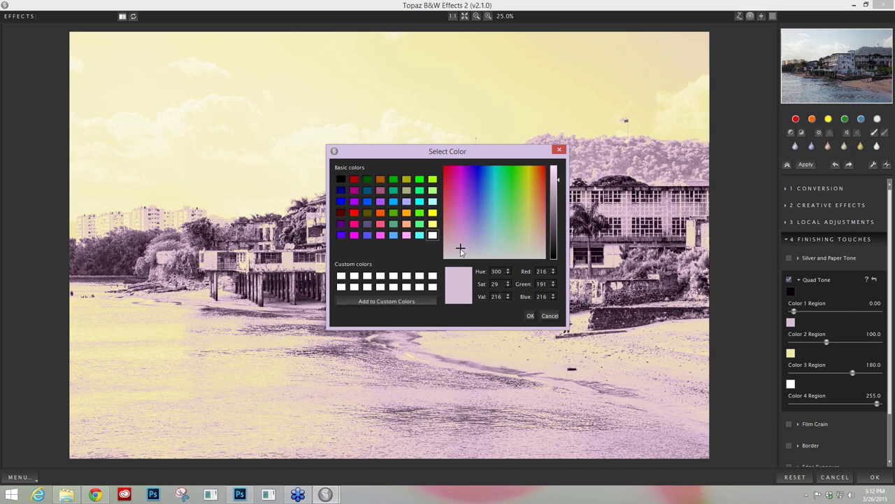
left_click(460, 252)
left_click(558, 207)
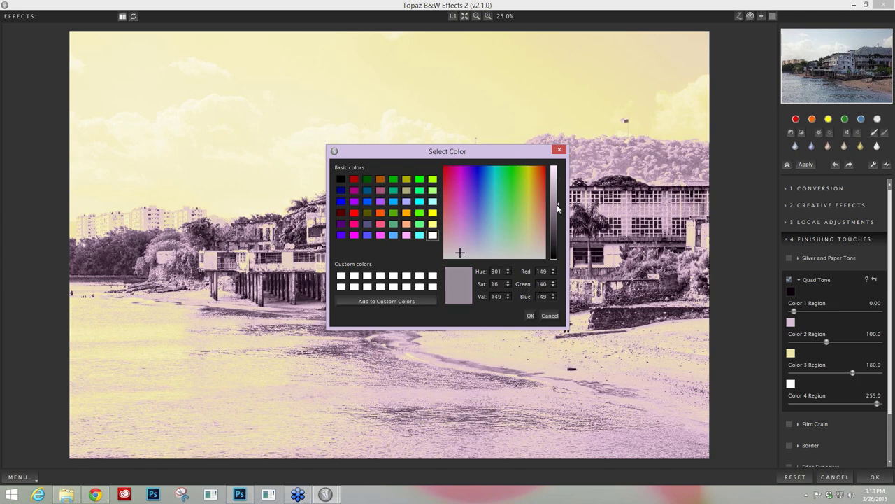
left_click(558, 239)
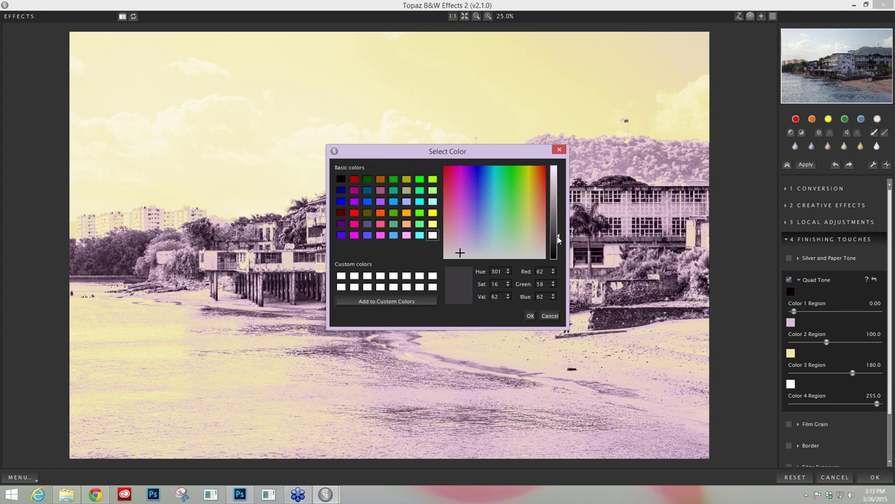
left_click(558, 235)
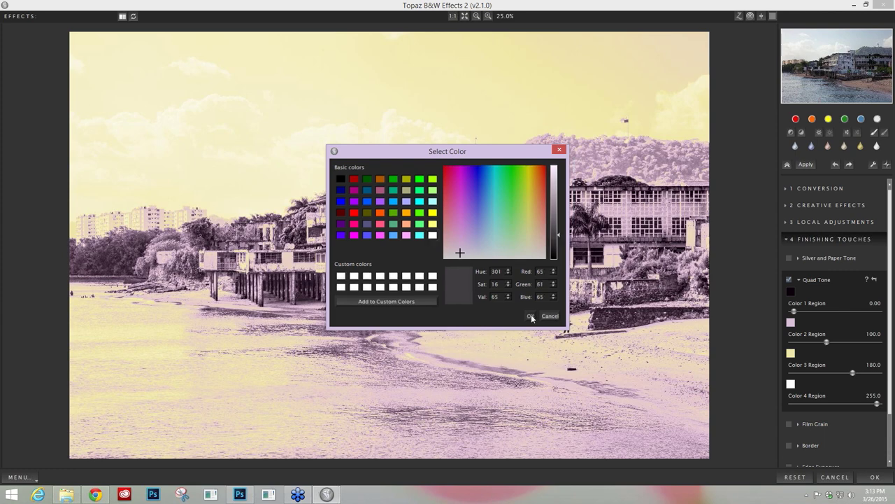
left_click(531, 316)
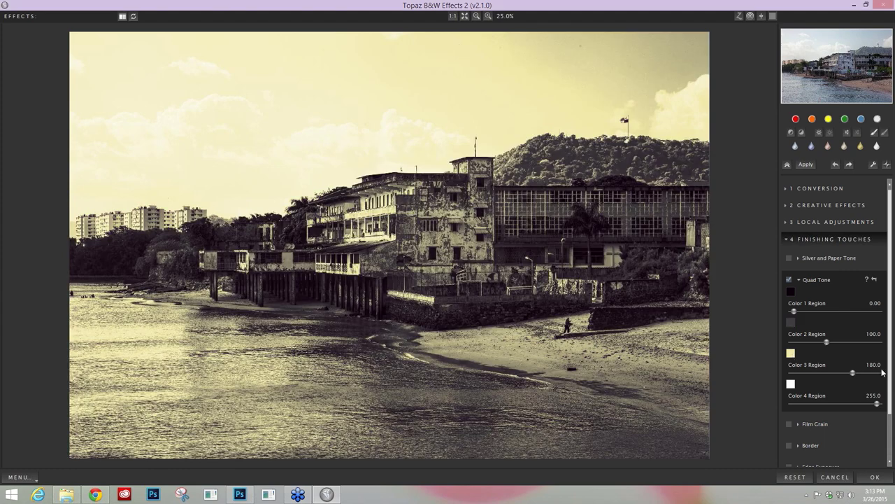
- Change Quad Tone Color 3 from pale yellow to a muted, slightly darker tan
left_click(790, 352)
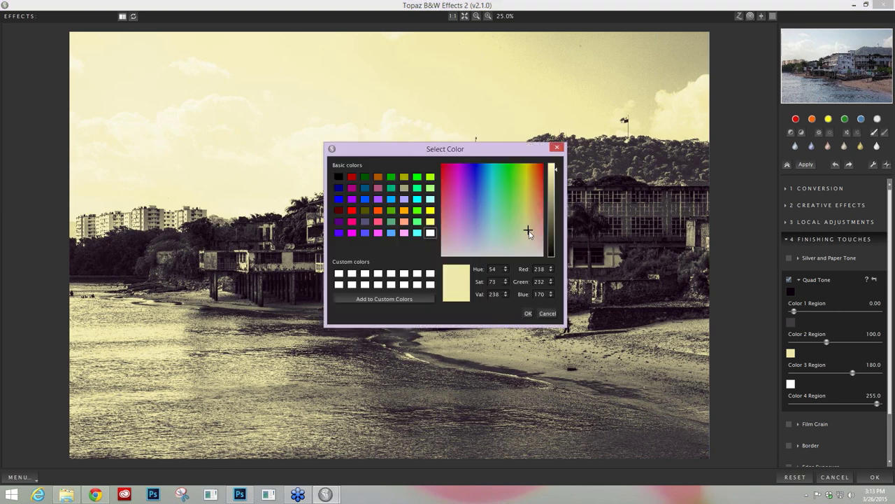
left_click(529, 230)
left_click(531, 235)
left_click(533, 227)
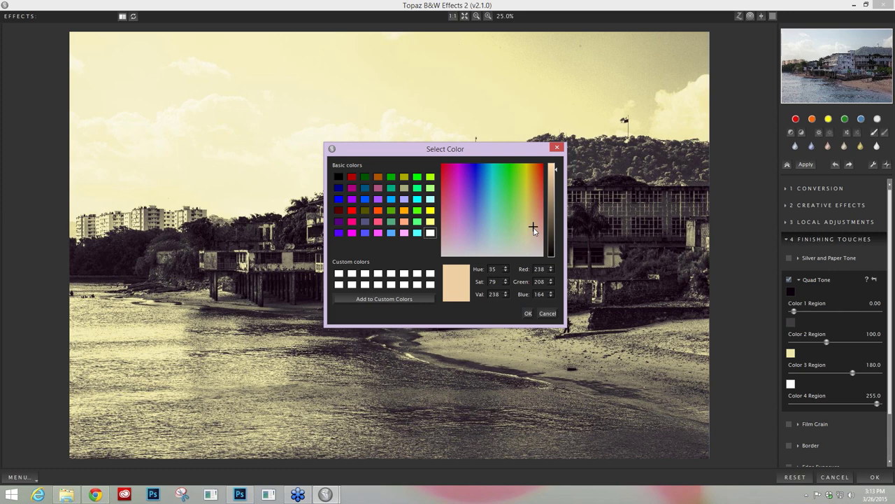
left_click(551, 193)
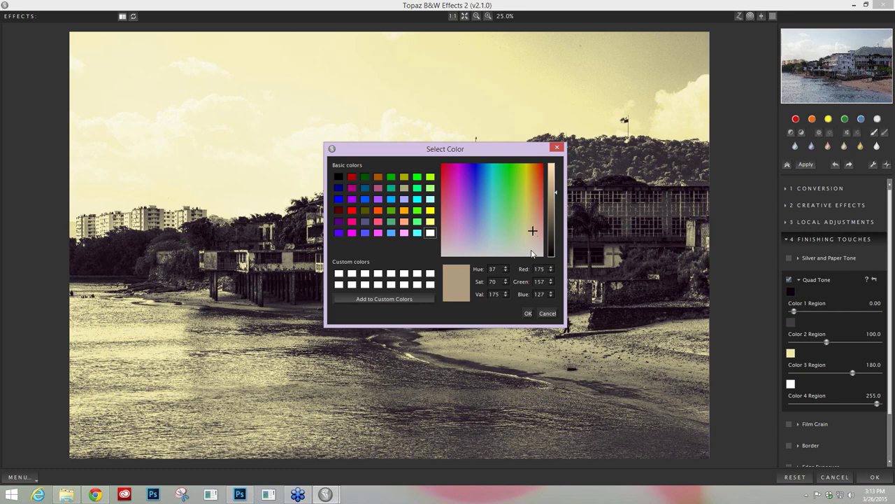
left_click(532, 235)
left_click(532, 237)
left_click(529, 313)
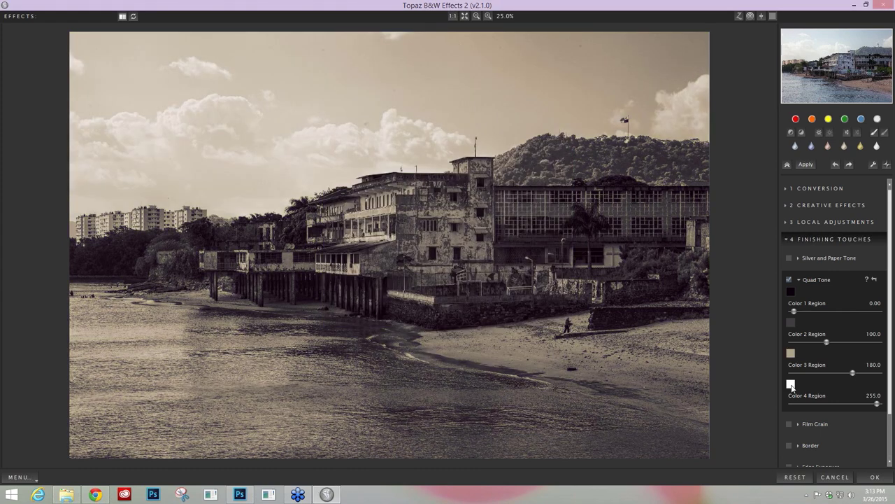
- Set the Color 4 highlight colour from white to a pale cream
left_click(791, 384)
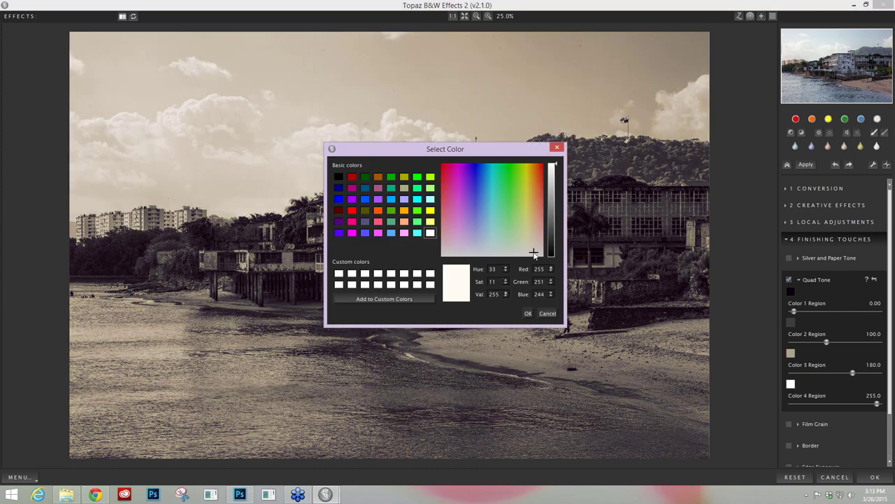
left_click(531, 241)
key("Return")
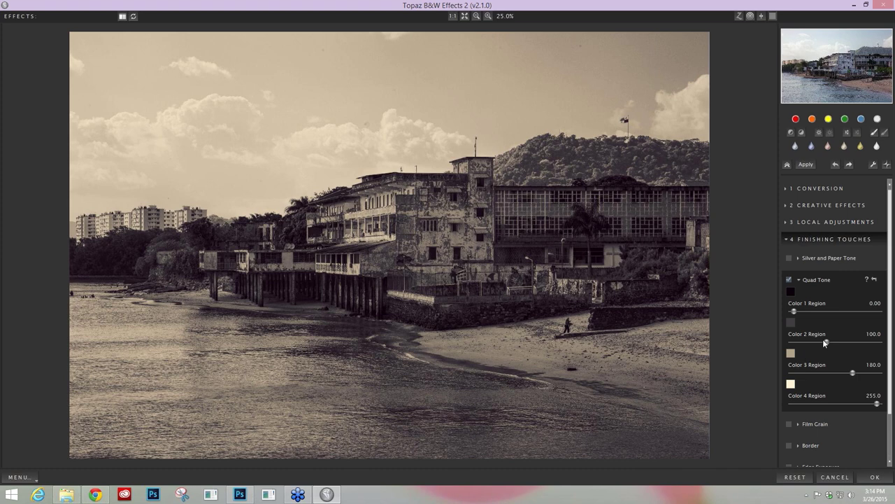
- Set Quad Tone Color 1, 2 and 3 regions to 8.50, 60.92 and 138.8, then compare with the original photo
left_click_drag(824, 342, 815, 342)
left_click_drag(853, 372, 847, 373)
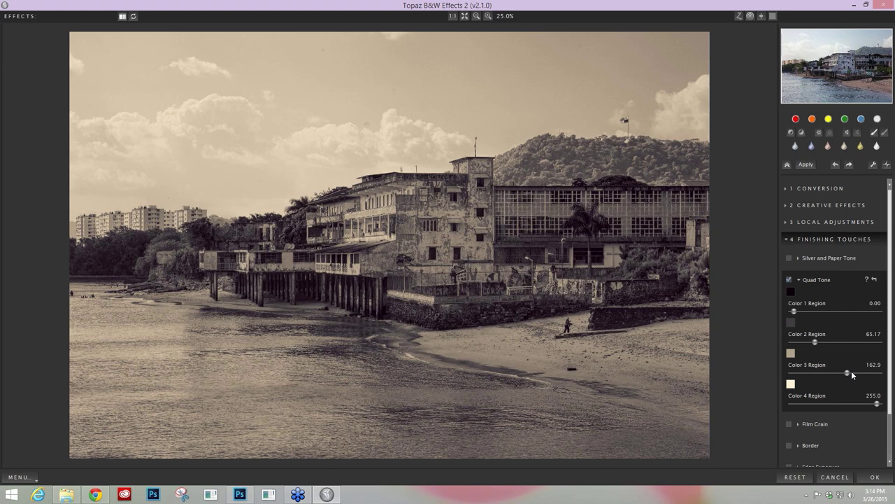
left_click(851, 373)
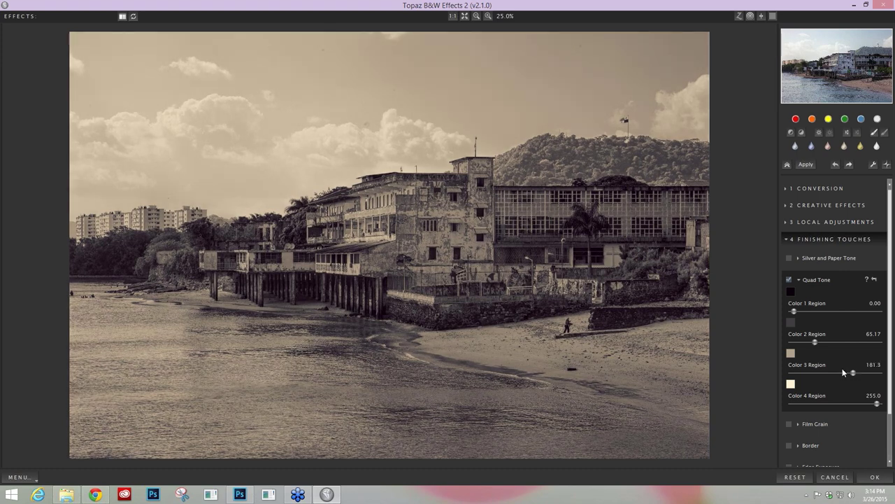
left_click(842, 370)
left_click_drag(793, 313, 797, 313)
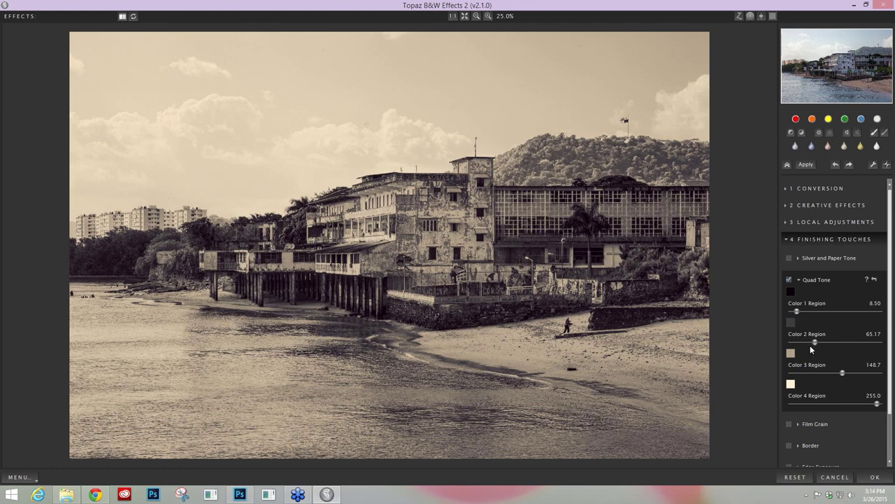
left_click(810, 344)
left_click_drag(840, 372, 837, 372)
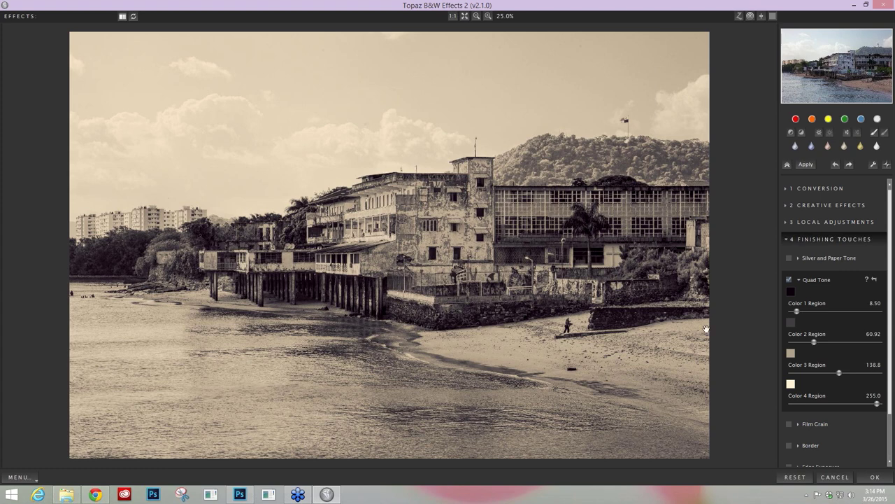
left_click(790, 281)
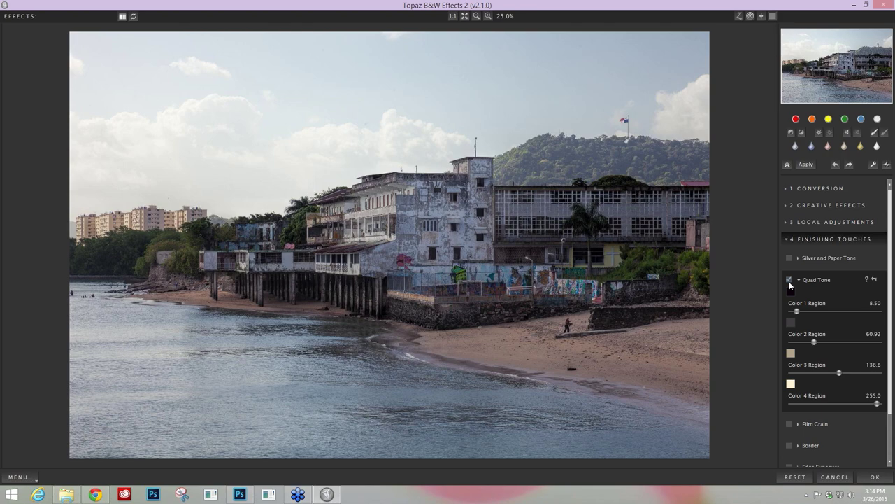
left_click(789, 280)
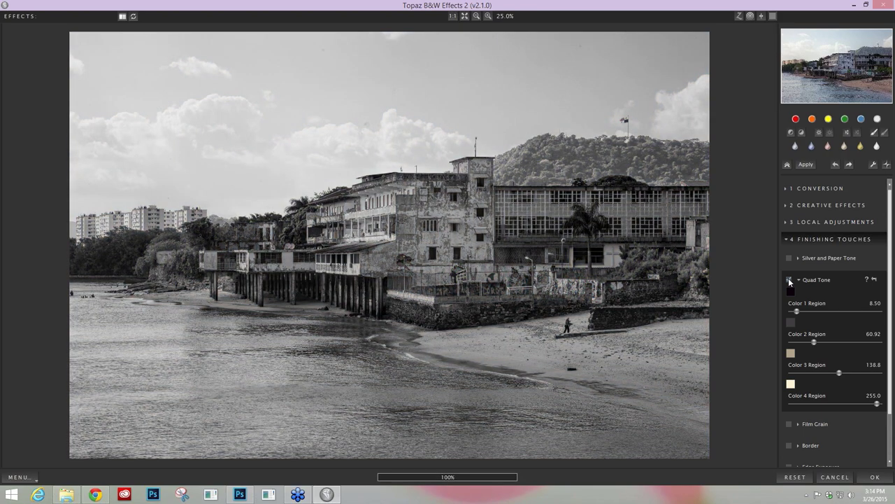
left_click(789, 280)
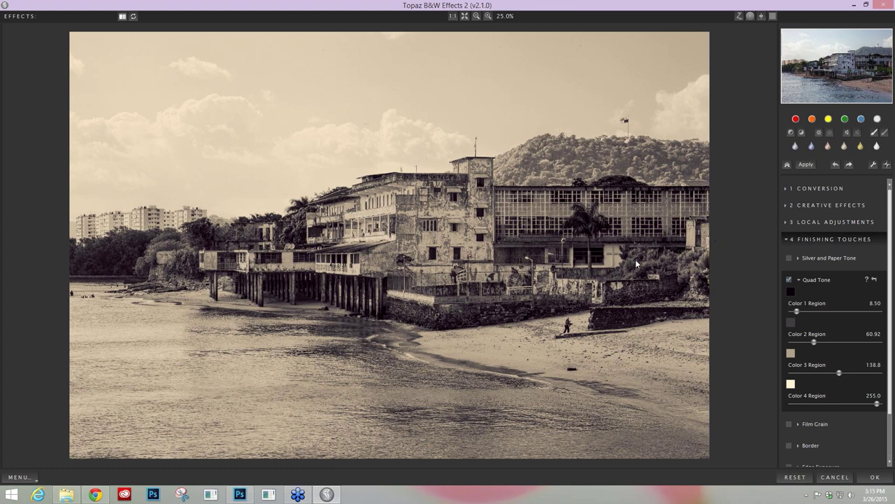
- Expand the effect collections and presets list, then collapse and re-expand the Quad Tone settings
left_click(13, 141)
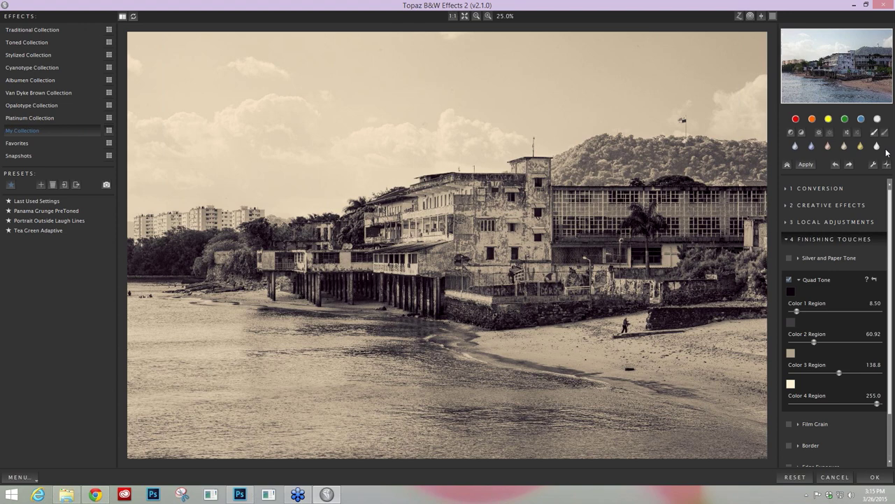
left_click(835, 239)
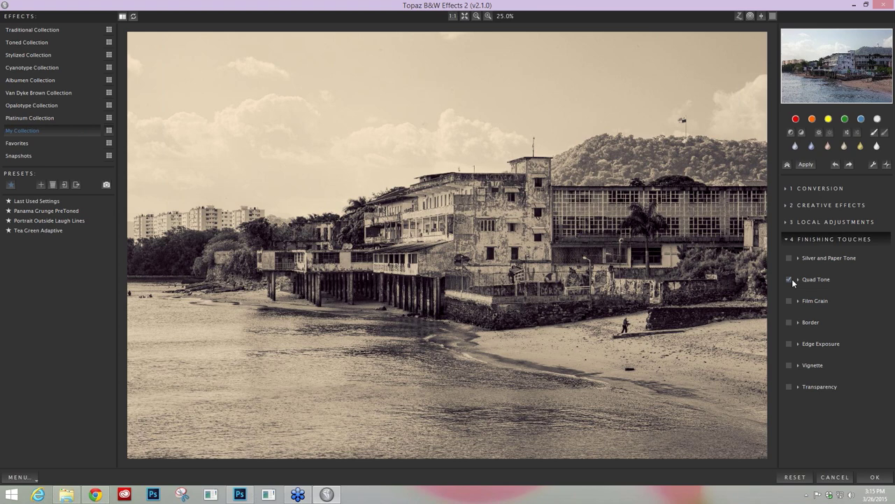
left_click(796, 279)
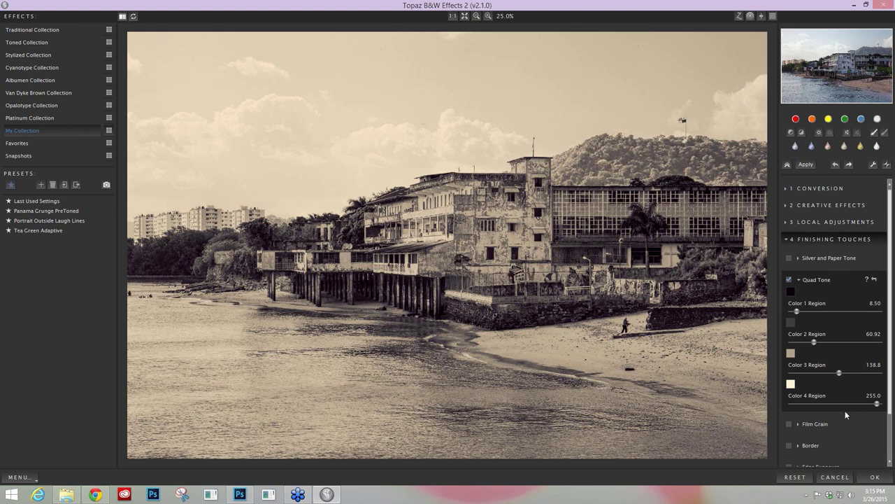
- Desaturate Quad Tone Color 3 from tan to a pale greyish beige
left_click(791, 354)
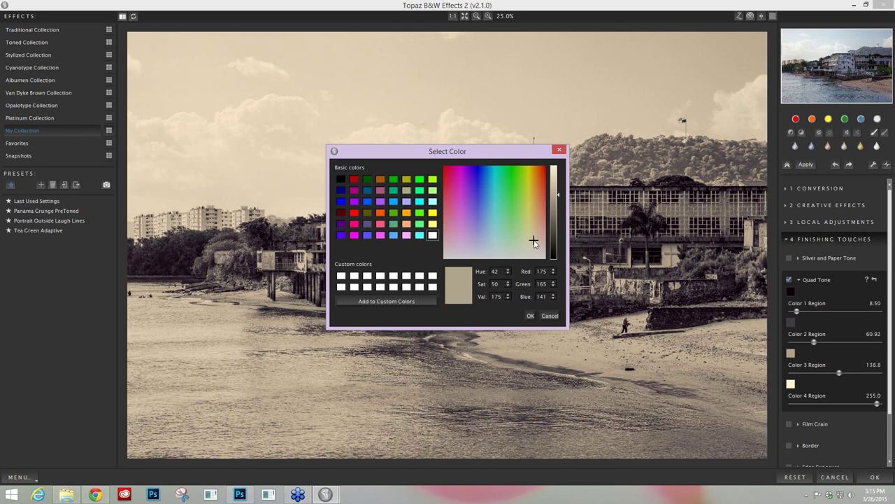
left_click_drag(534, 242, 533, 248)
left_click_drag(533, 247, 533, 252)
left_click(530, 315)
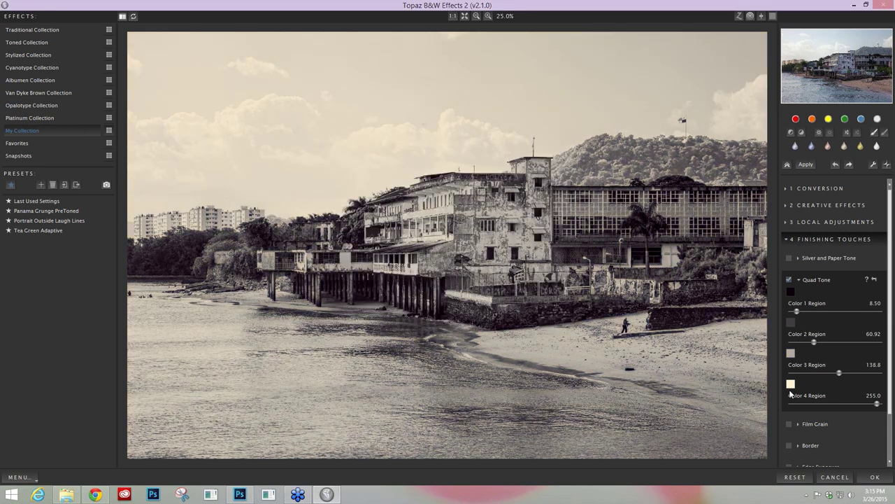